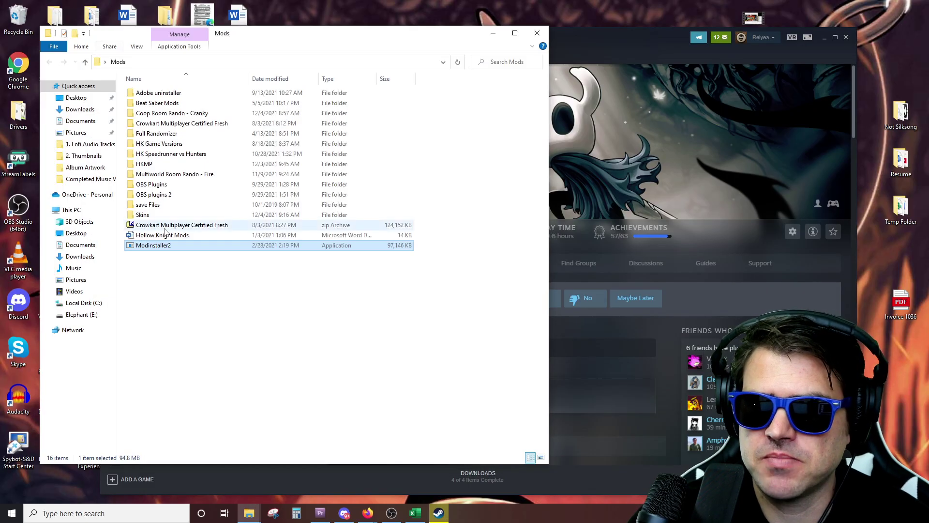
Run Modinstaller2 from the Mods folder, enlarge its window to look through the mod list, and close it
double_click(163, 250)
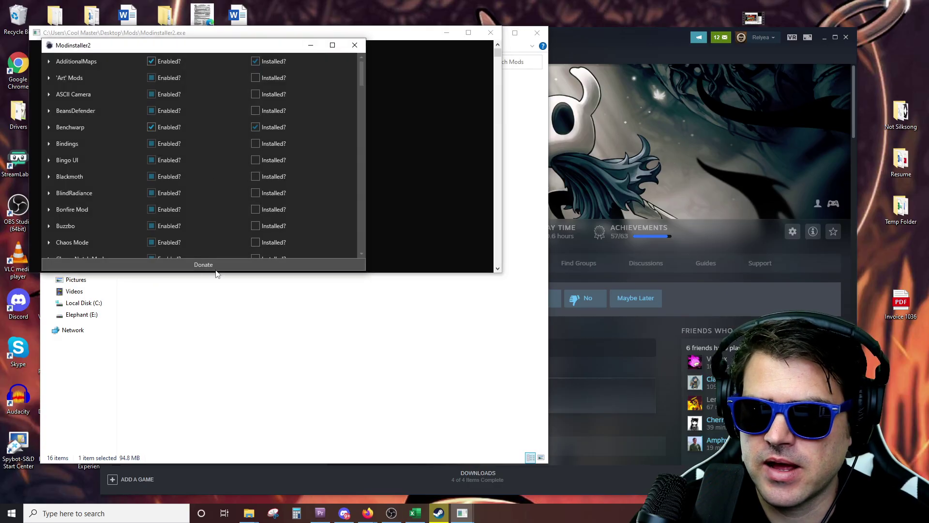
drag(217, 271, 219, 470)
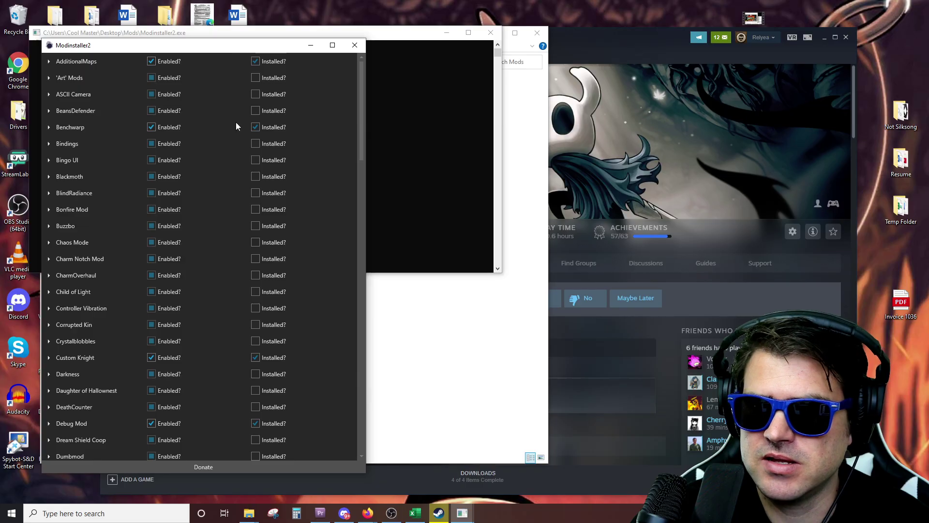
scroll(252, 165, down, 4)
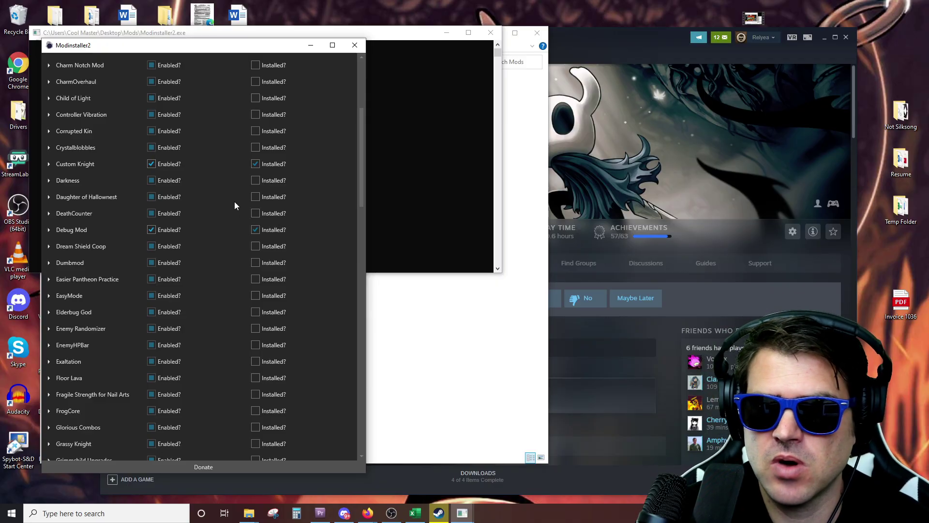
scroll(225, 203, down, 2)
scroll(222, 198, down, 8)
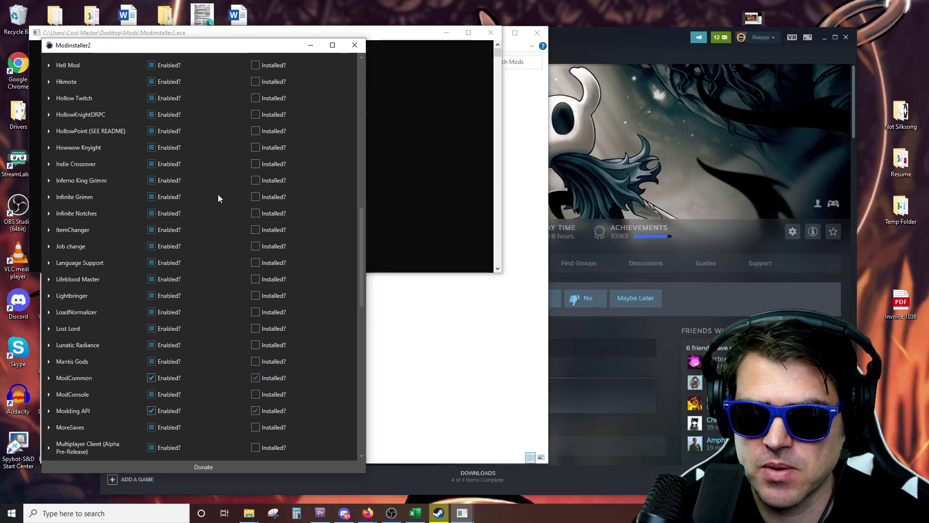
click(354, 45)
Switch to Steam and view the Hollow Knight library page
click(782, 278)
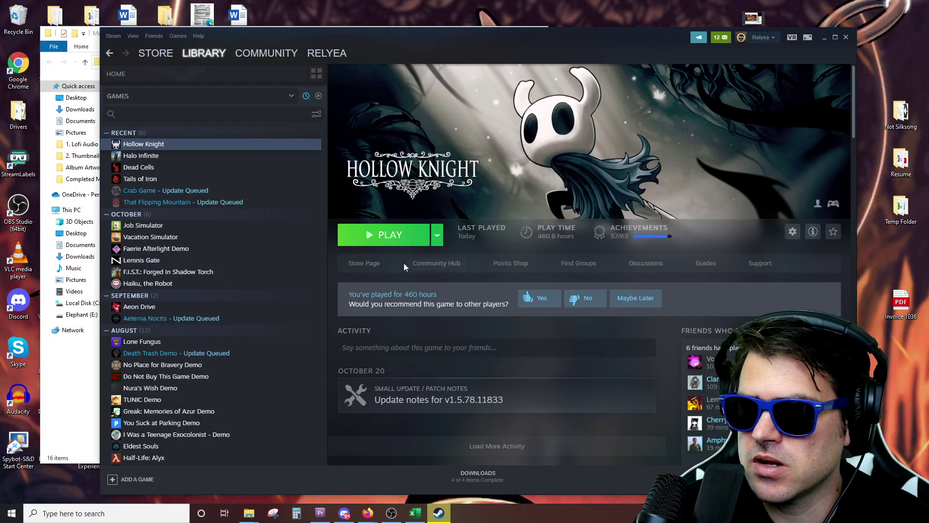
click(400, 241)
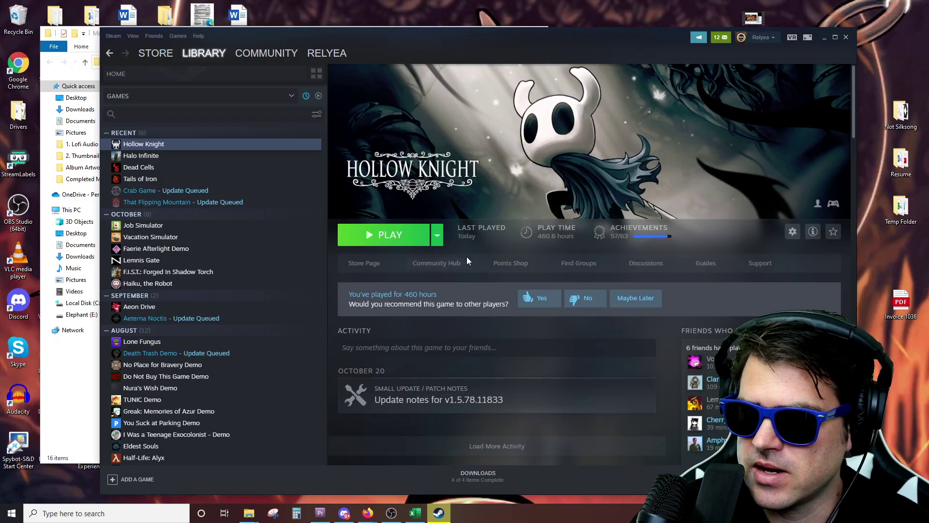
click(394, 241)
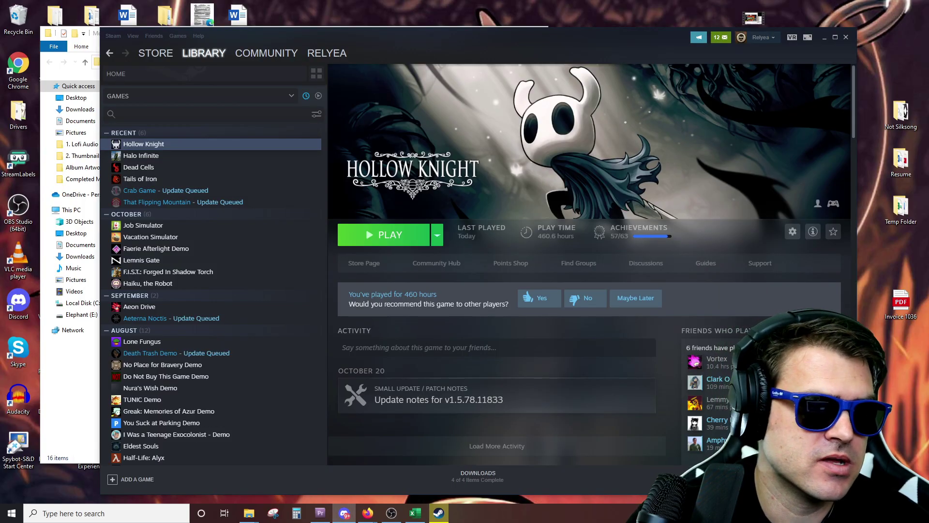
Switch to Discord and go to the newest messages of the Hollow Knight server's modding-help channel
key(alt+Tab)
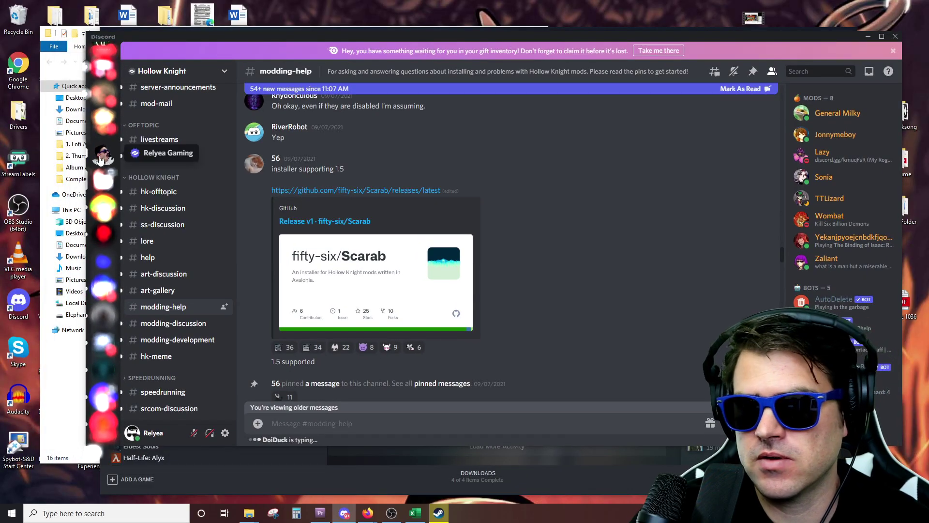
click(101, 156)
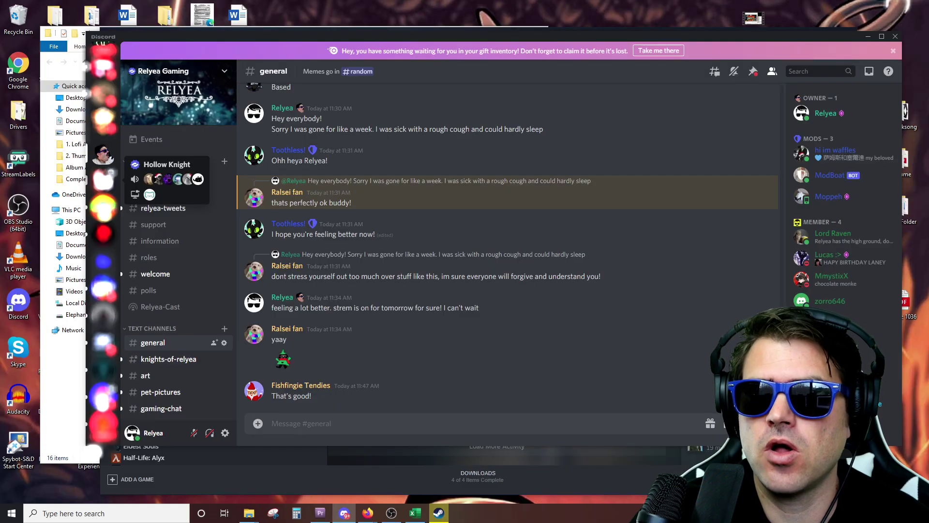
click(103, 178)
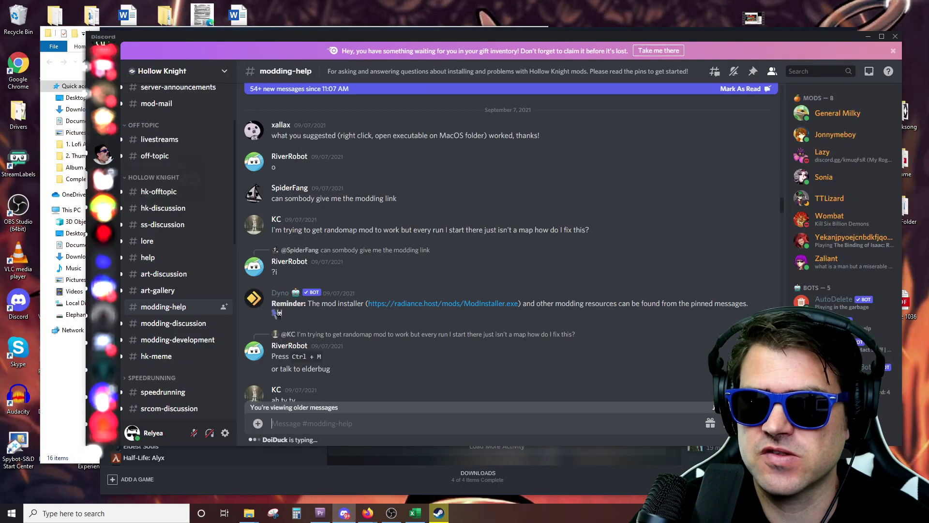
click(162, 290)
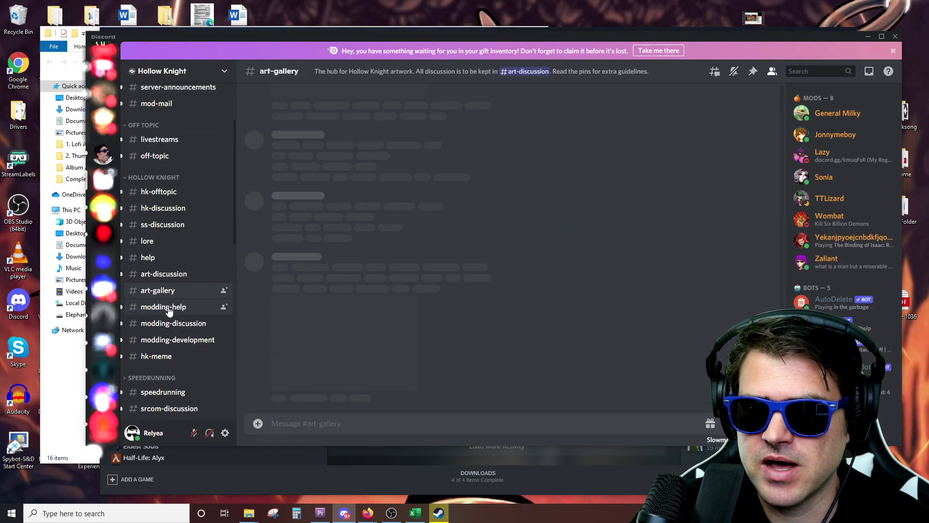
click(169, 309)
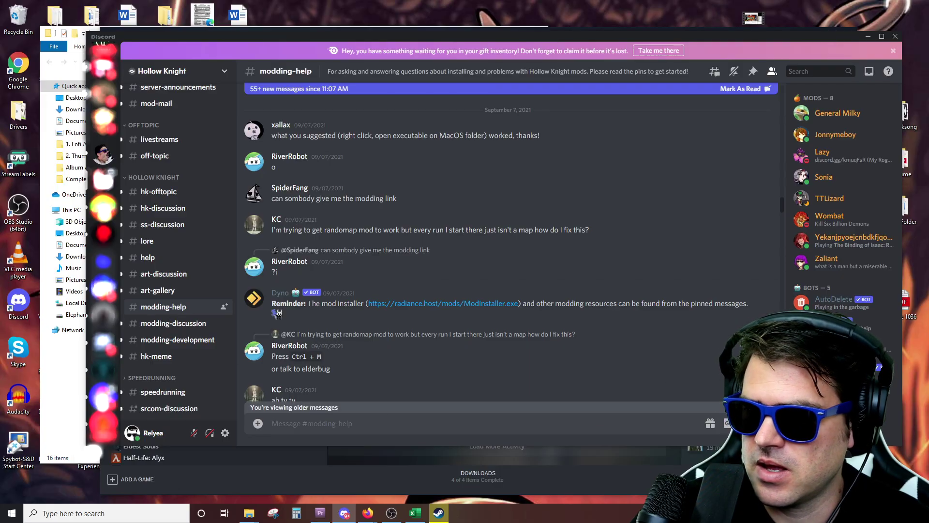
scroll(279, 314, down, 15)
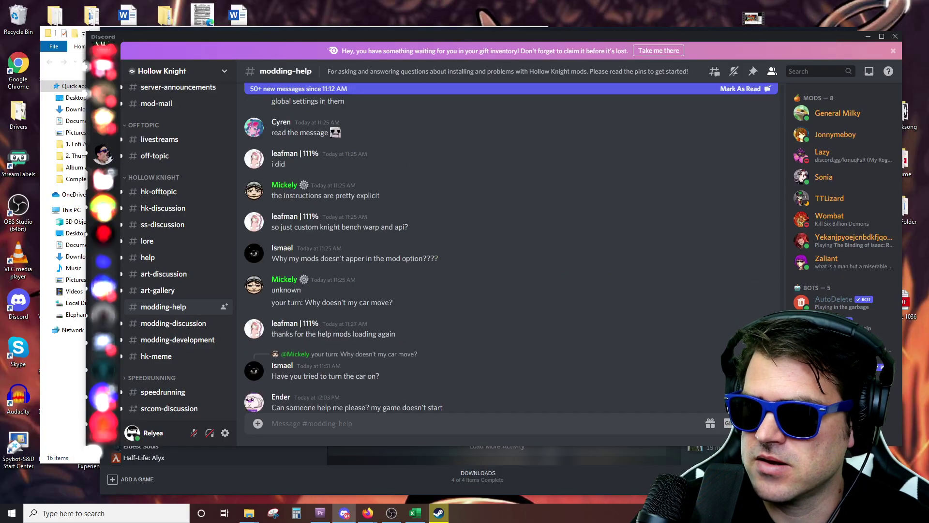
Show the channel's pinned messages and follow the Modinstaller 2 link for patch 1.4.3.2
click(753, 72)
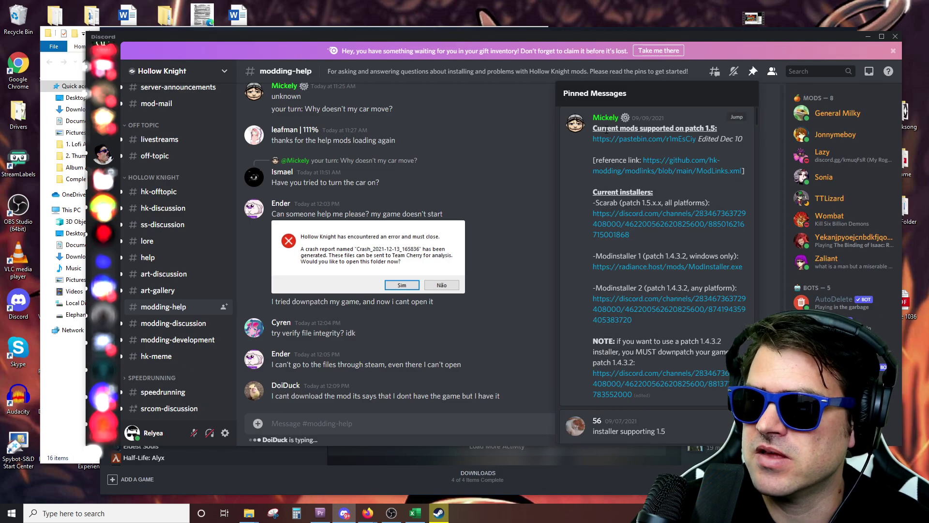
drag(718, 127, 677, 126)
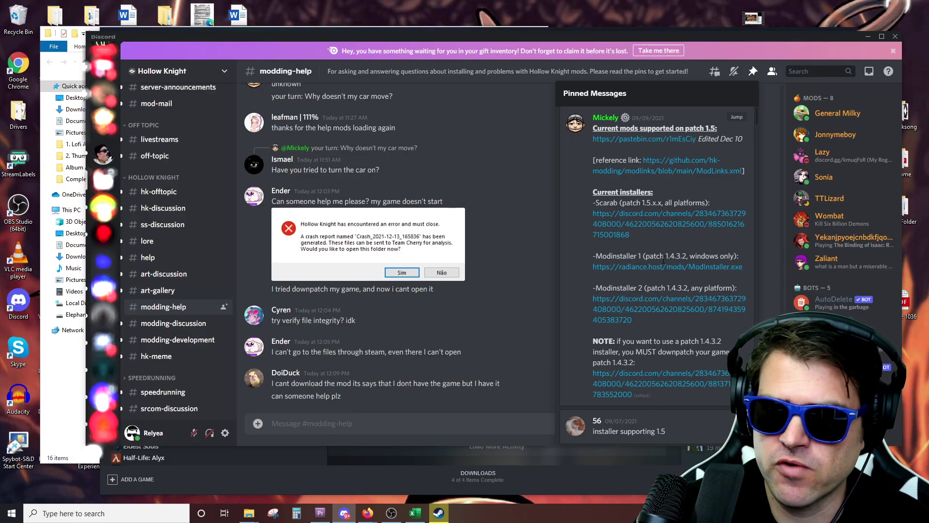
click(660, 299)
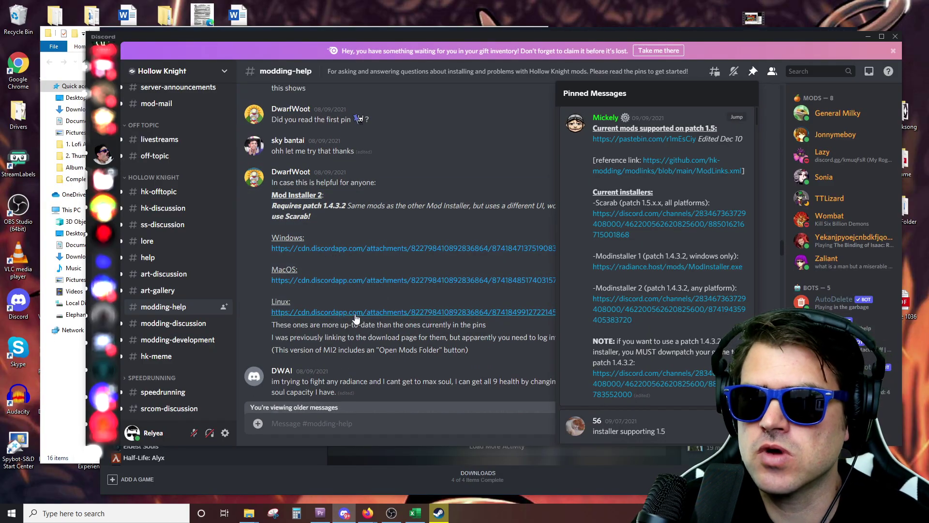
Download ModInstaller-Windows.zip from the Windows link, saving the file, and show the browser's recent downloads
click(354, 249)
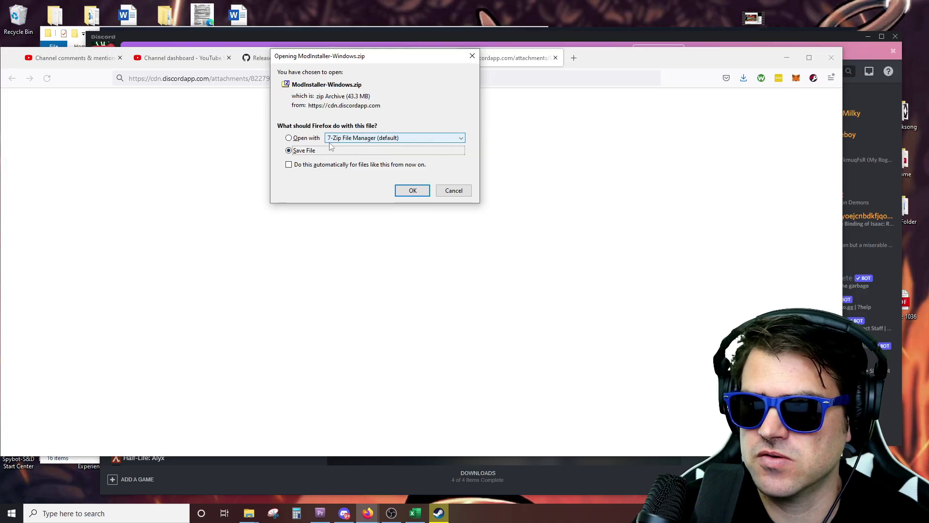
click(412, 190)
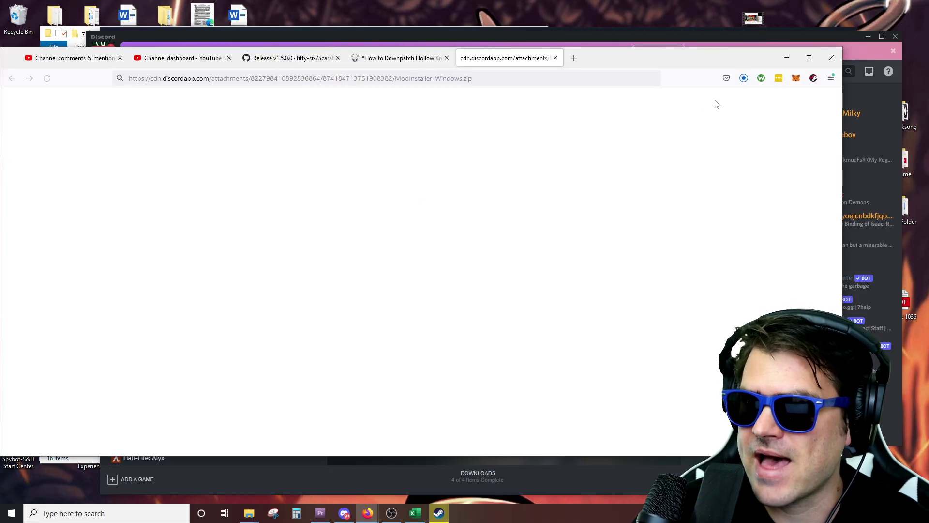
click(741, 79)
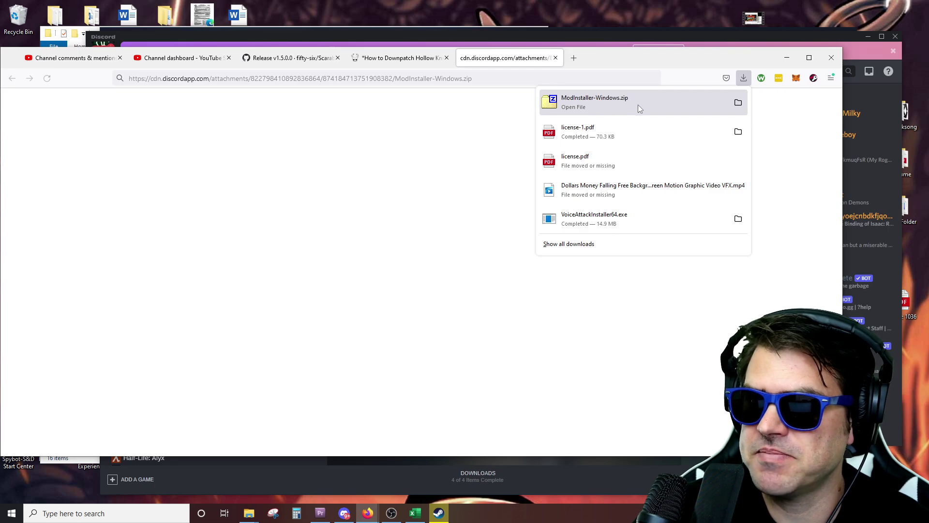
Move the Discord window down and bring the Mods folder window to the front, repositioned over Steam
click(142, 39)
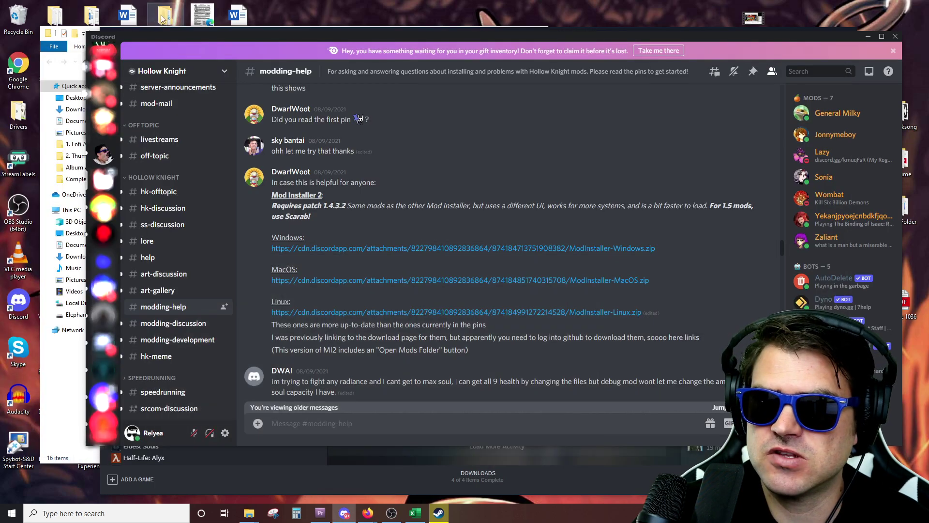
drag(162, 34, 161, 60)
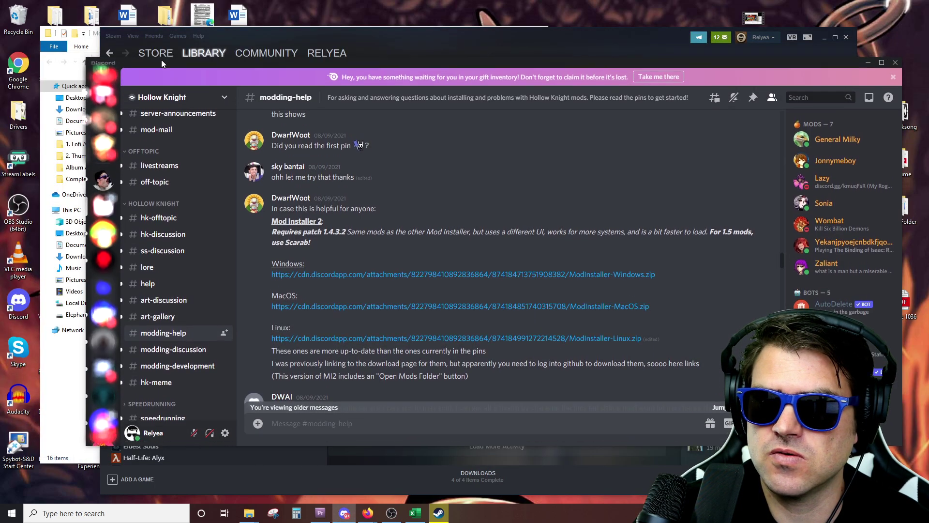
click(427, 37)
drag(213, 34, 189, 67)
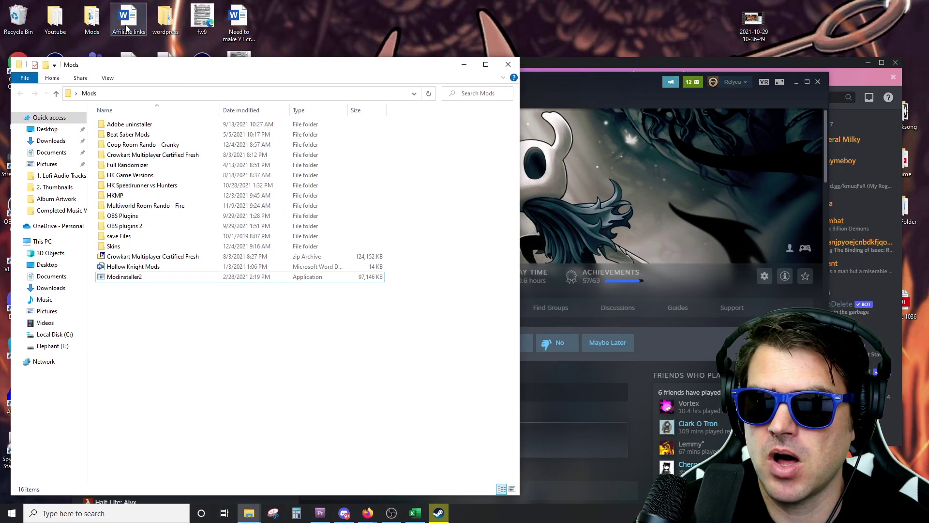
Run Modinstaller2 from the Mods folder, minimize its console window, and enlarge the mod list window
double_click(141, 280)
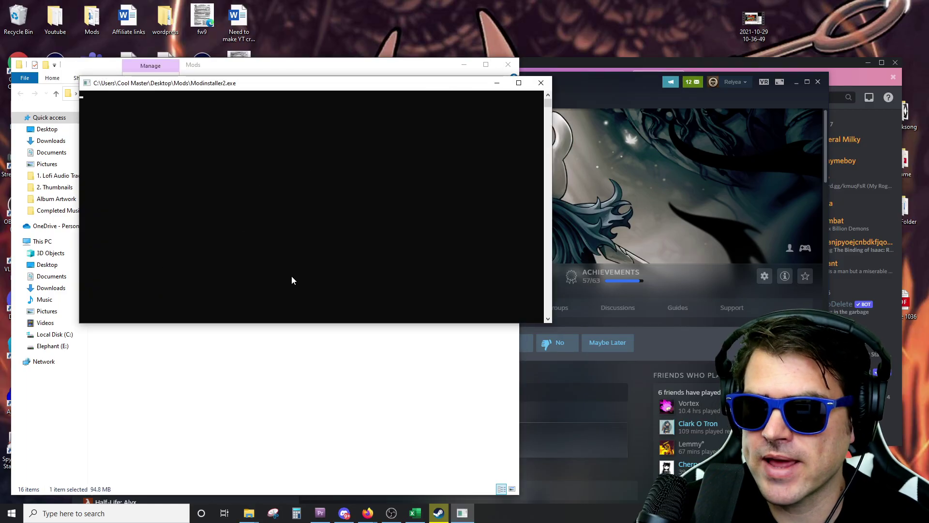
drag(285, 323, 290, 259)
drag(313, 91, 422, 75)
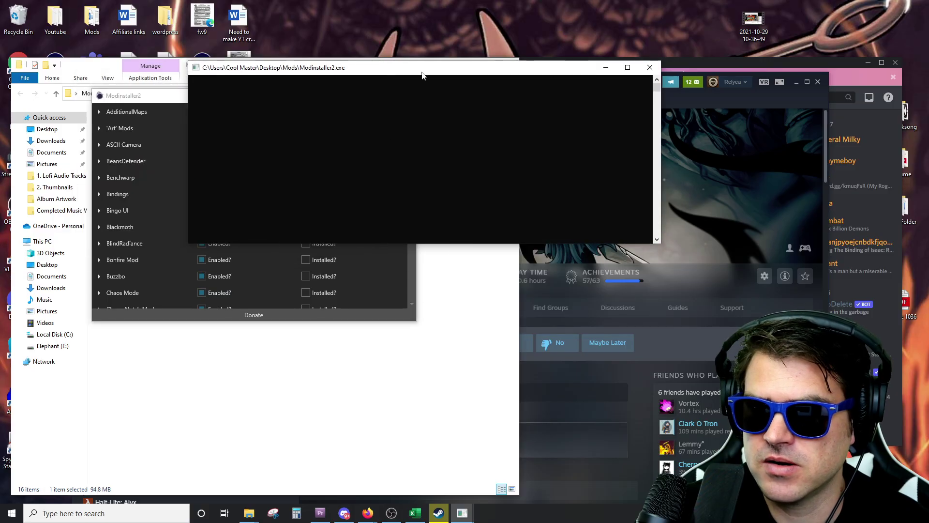
click(604, 69)
drag(243, 323, 246, 473)
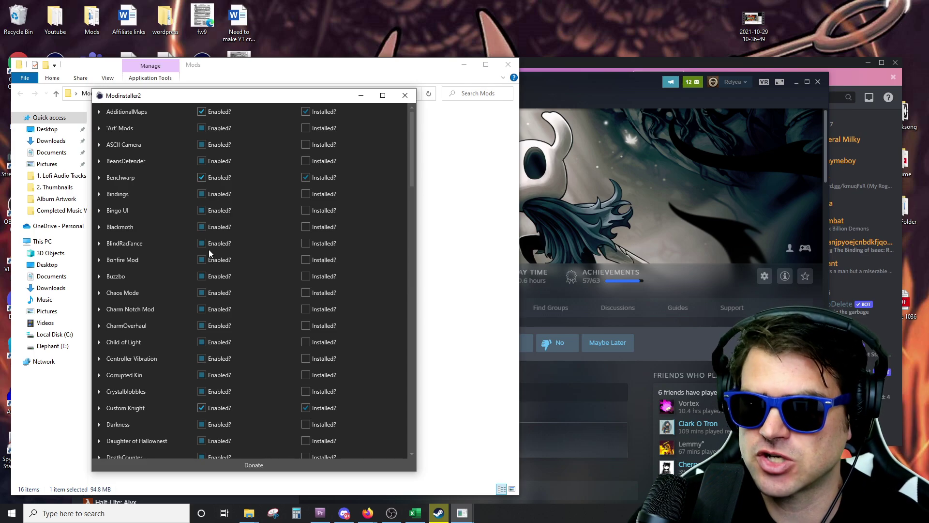
Close Modinstaller2 and minimize the Mods folder to return to the Hollow Knight page in Steam
click(404, 95)
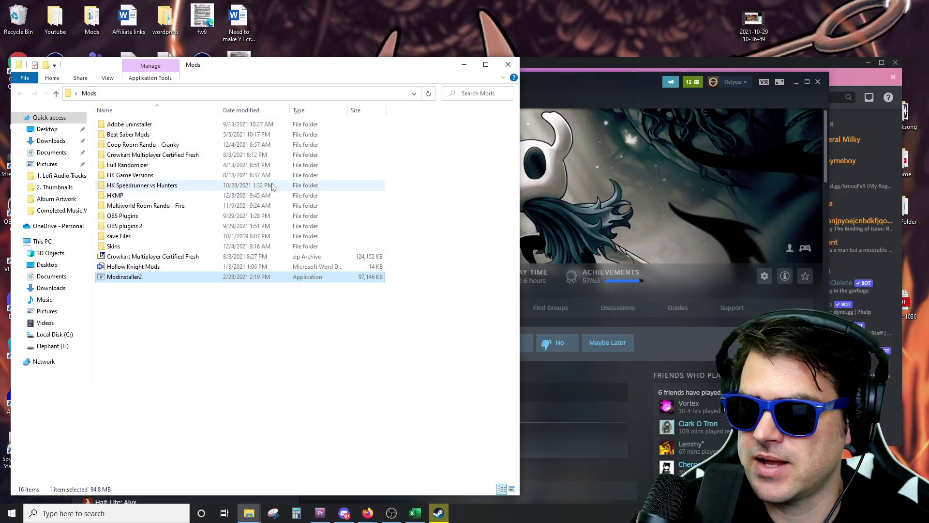
click(459, 66)
drag(537, 97, 539, 48)
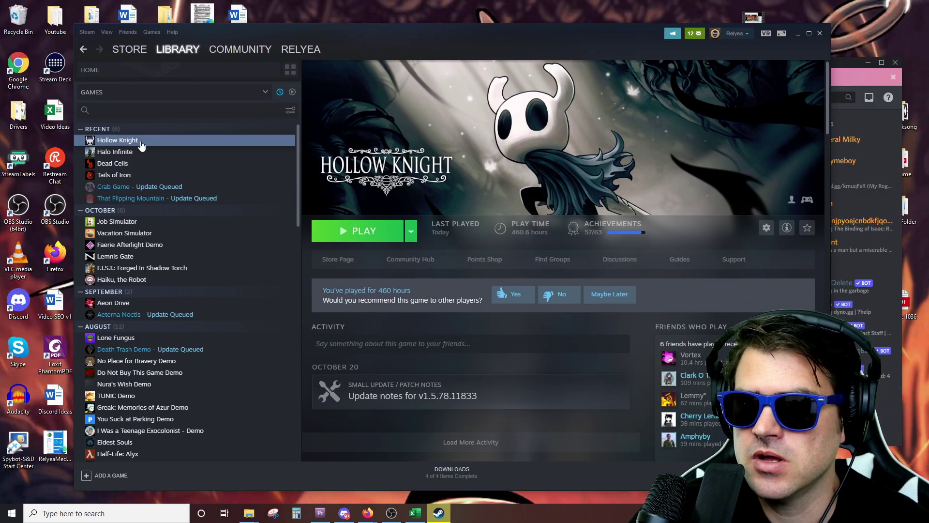
Switch to Discord, reopen the modding-help pinned messages, and follow the link for downpatching the game to 1.4.3.2
click(344, 513)
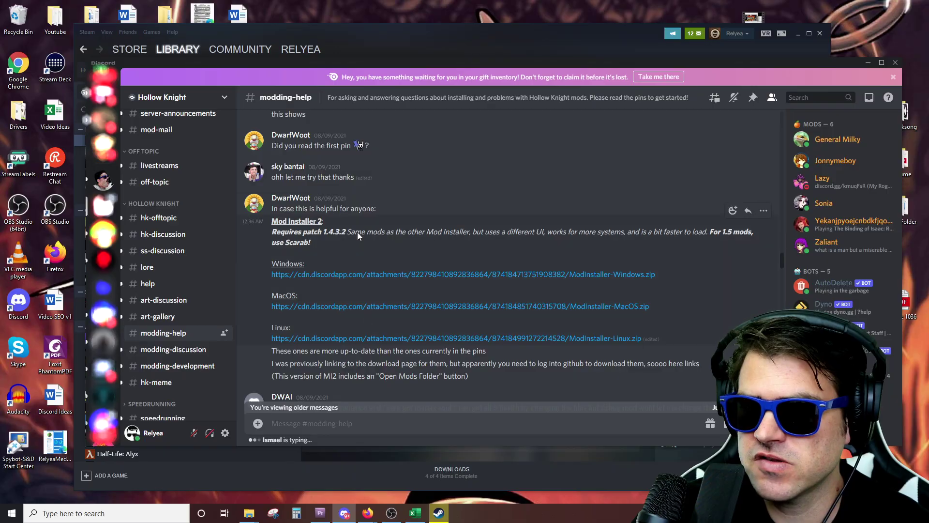
click(752, 99)
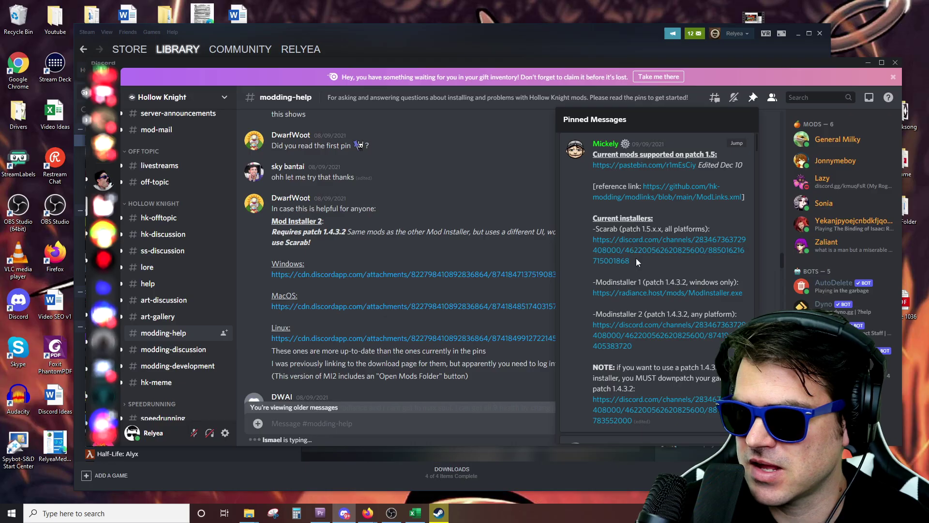
scroll(643, 288, down, 1)
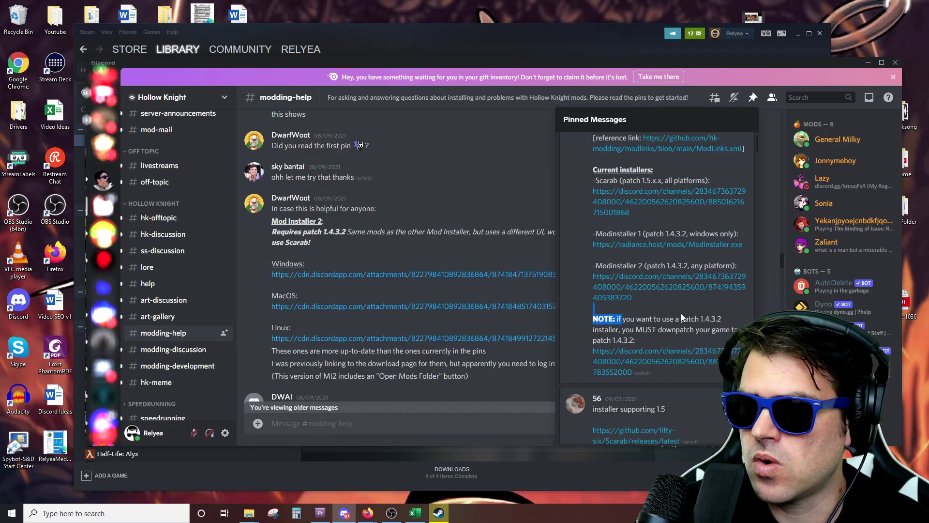
drag(622, 319, 722, 318)
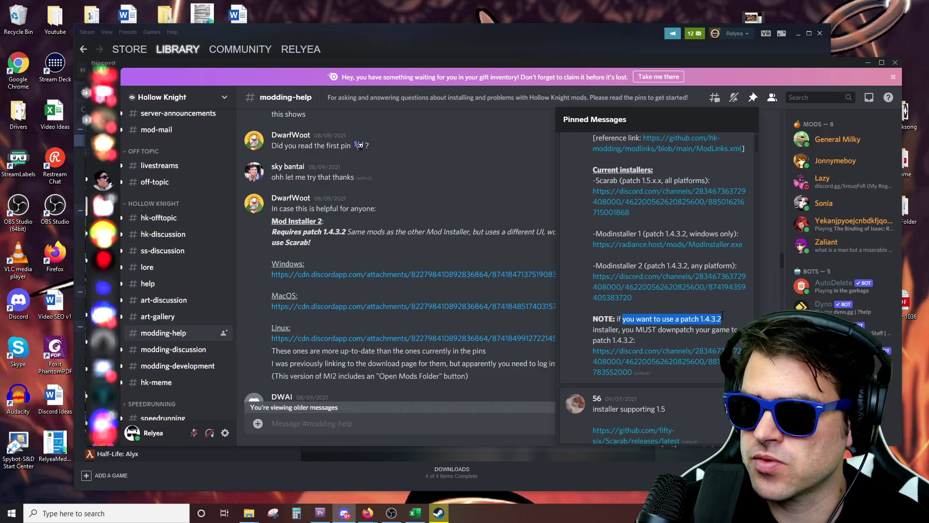
mouse_move(623, 329)
mouse_down()
mouse_move(705, 330)
mouse_move(636, 340)
mouse_up()
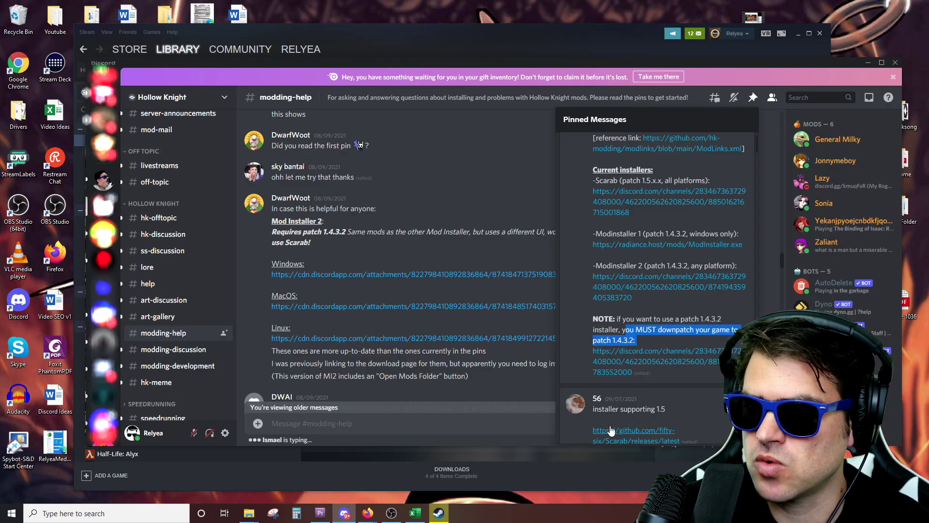
click(663, 359)
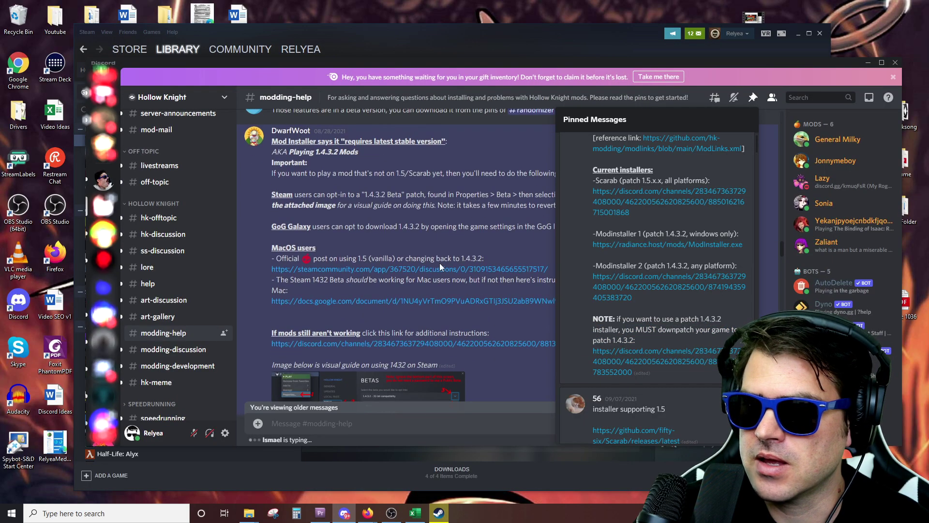
Review the linked post's instructions for playing 1.4.3.2 mods, and switch back to the Steam library
click(410, 237)
drag(289, 141, 663, 277)
click(672, 282)
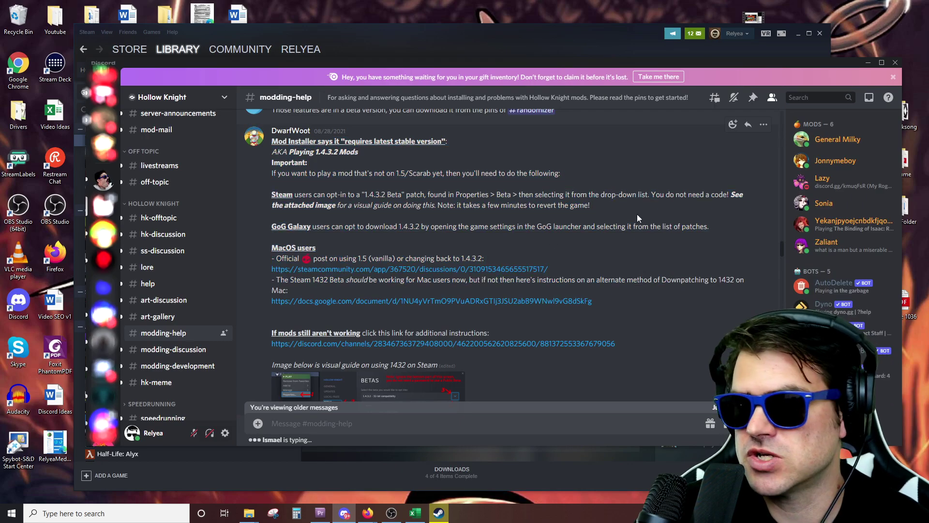
click(543, 31)
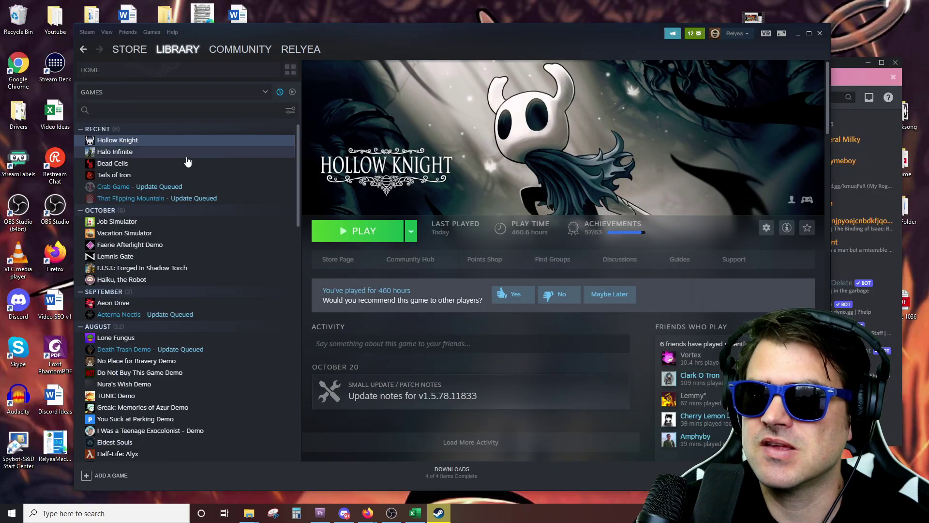
Opt Hollow Knight into the "1.4.3.2 - 32-bit compatibility" beta in its Steam properties, and close the properties window
right_click(132, 142)
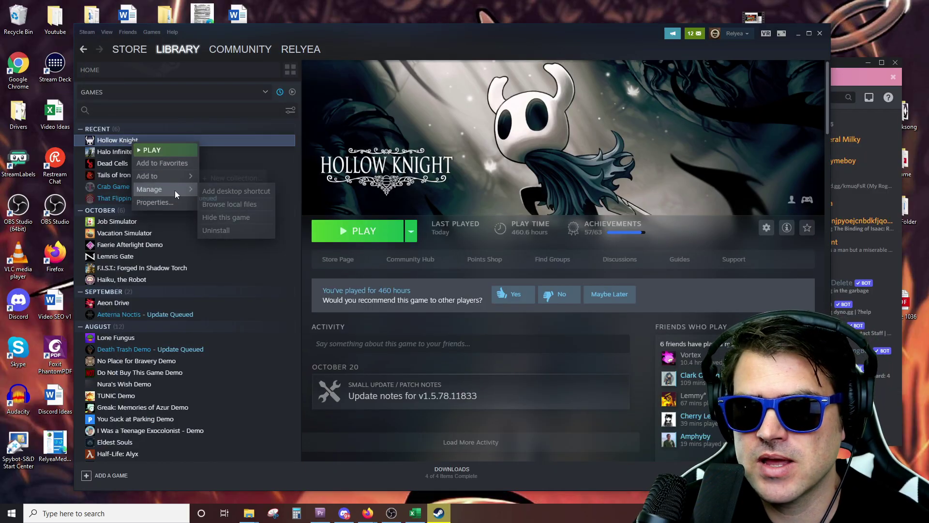
click(177, 202)
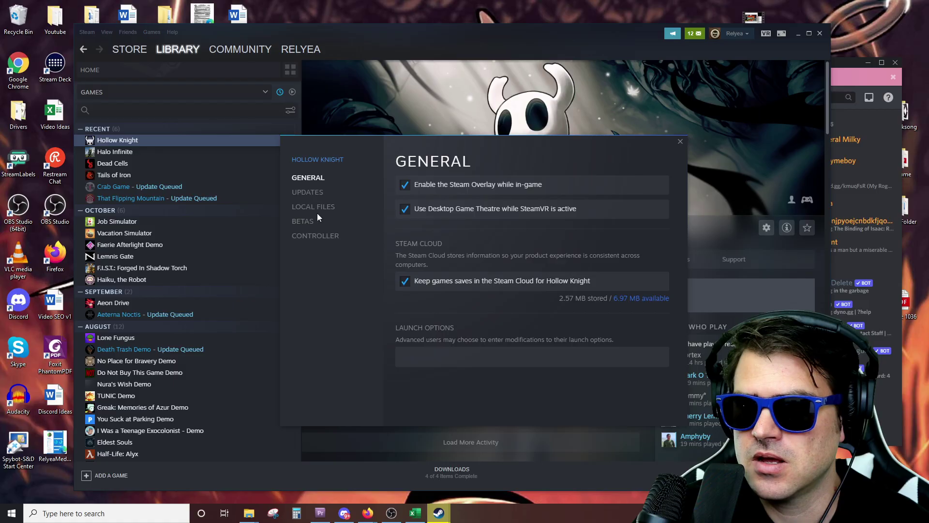
click(302, 222)
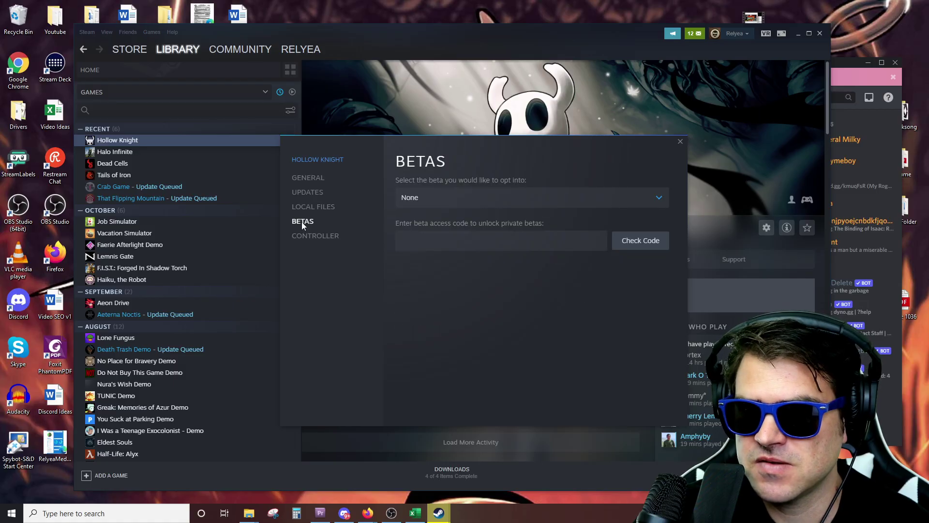
click(530, 199)
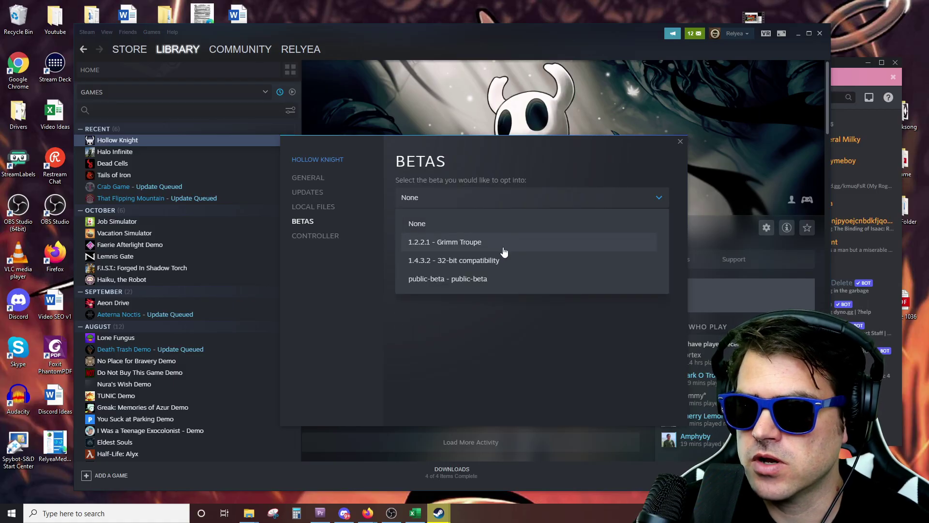
click(495, 261)
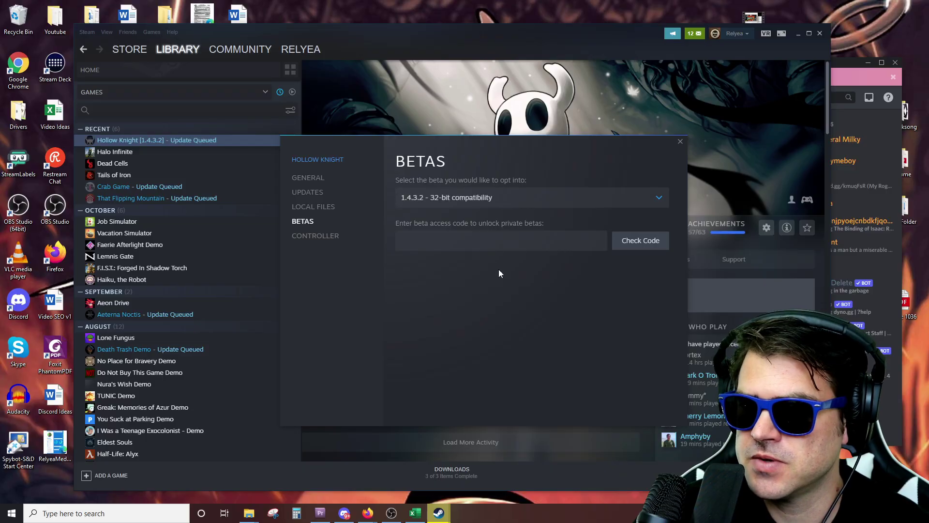
drag(480, 149, 438, 309)
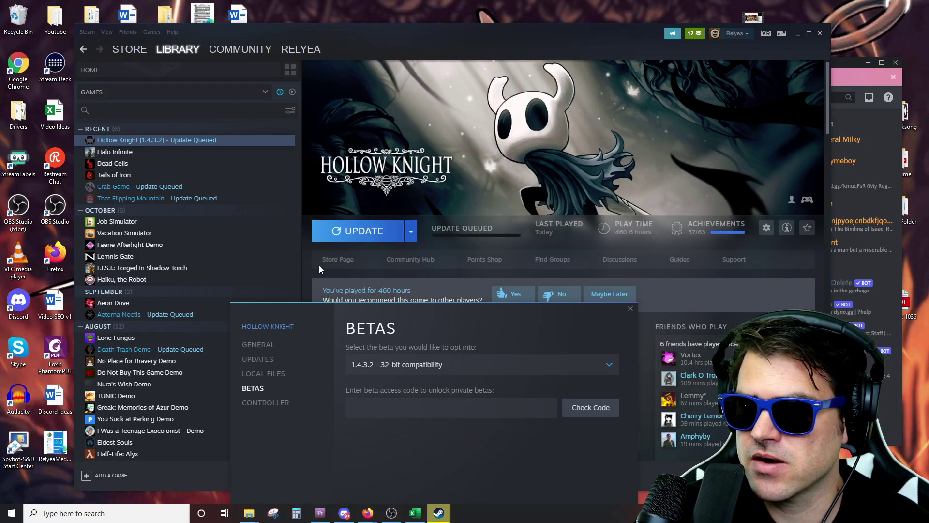
drag(319, 265, 407, 167)
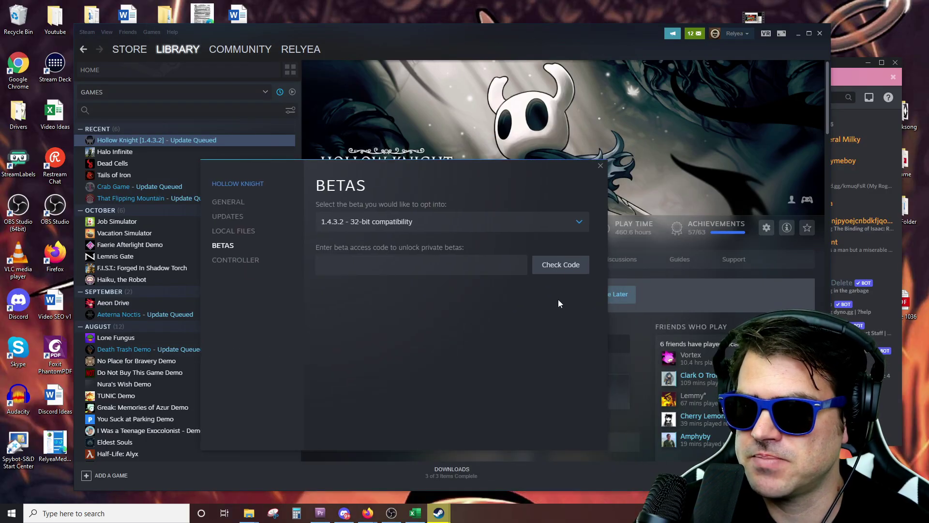
click(600, 167)
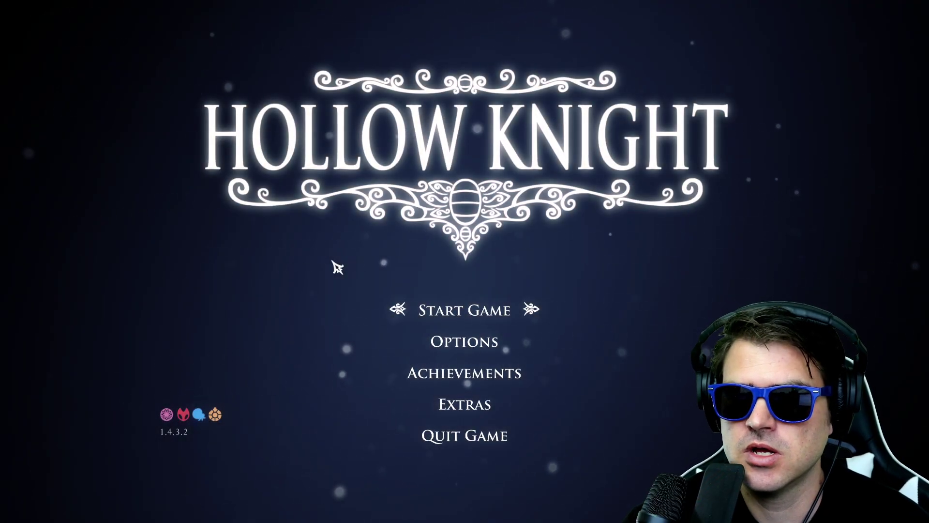
Start a new game in the fourth profile slot to open the randomizer's Mode Select screen
key(Down)
key(Down)
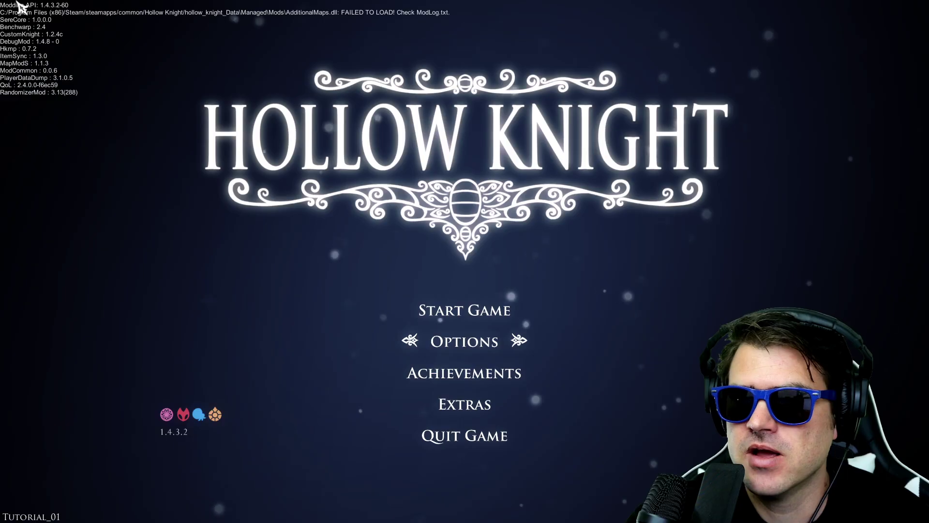
click(464, 320)
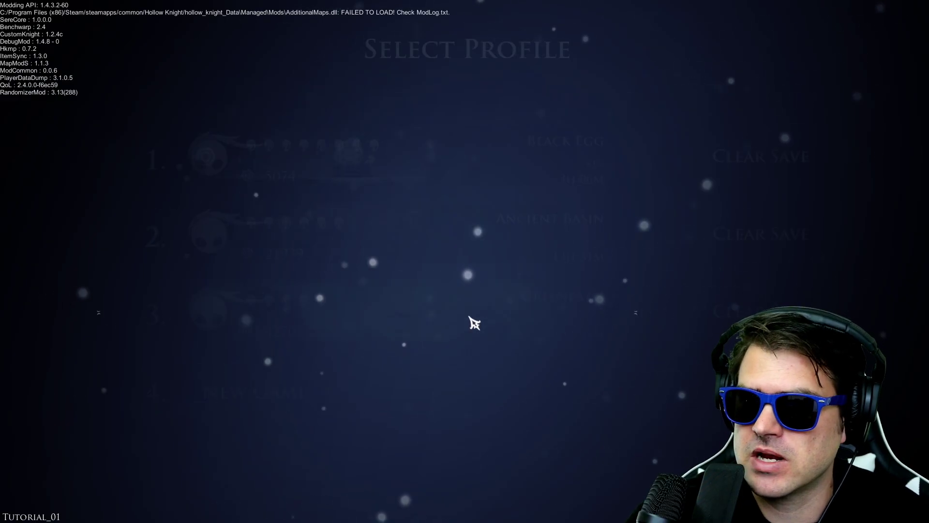
click(480, 382)
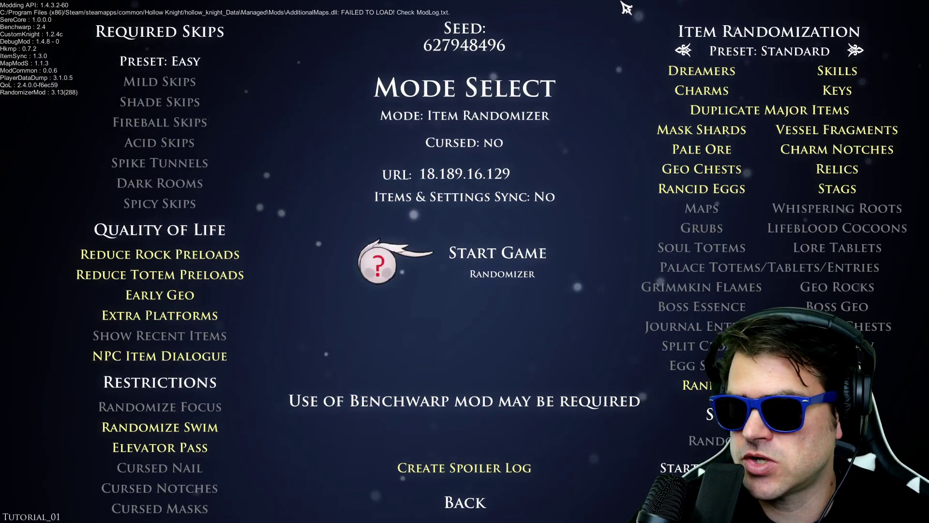
Add Maps and Grubs to the item randomization, and back out to the game's main menu
click(724, 216)
click(704, 228)
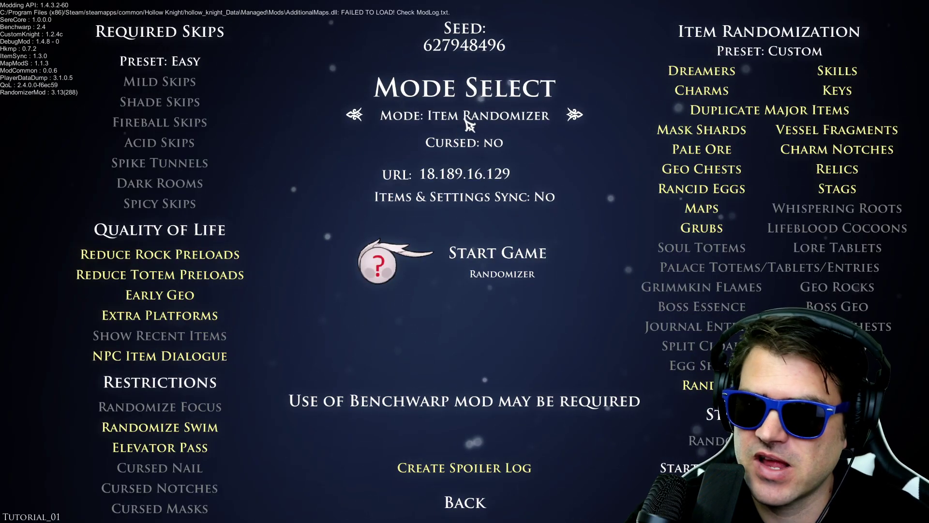
key(Escape)
key(Escape)
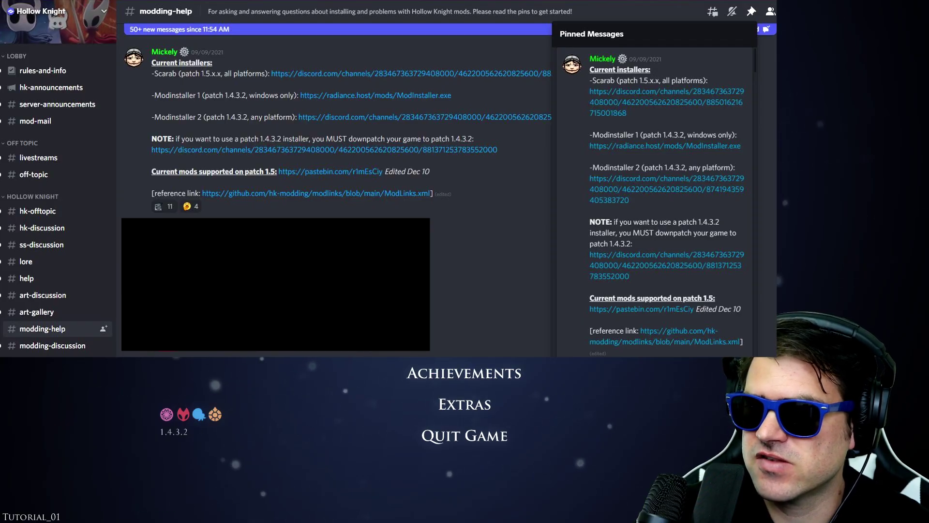
key(shift+grave)
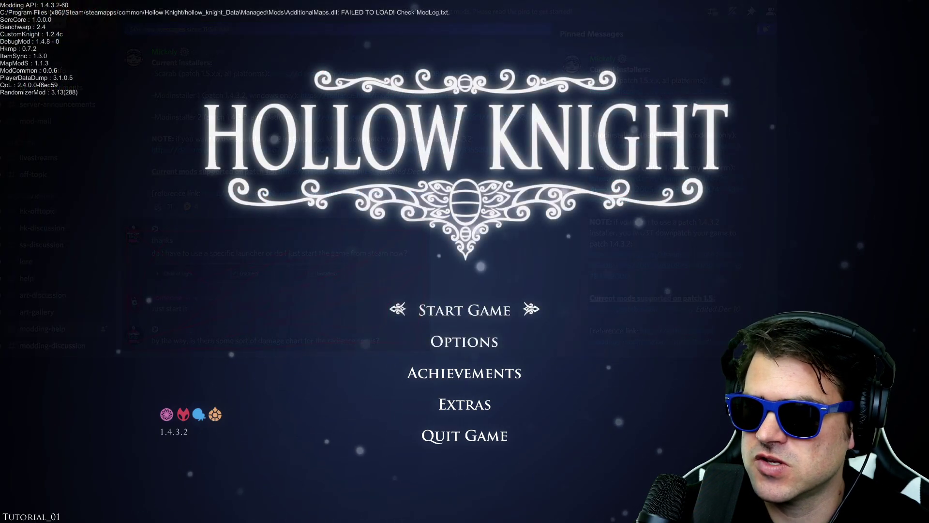